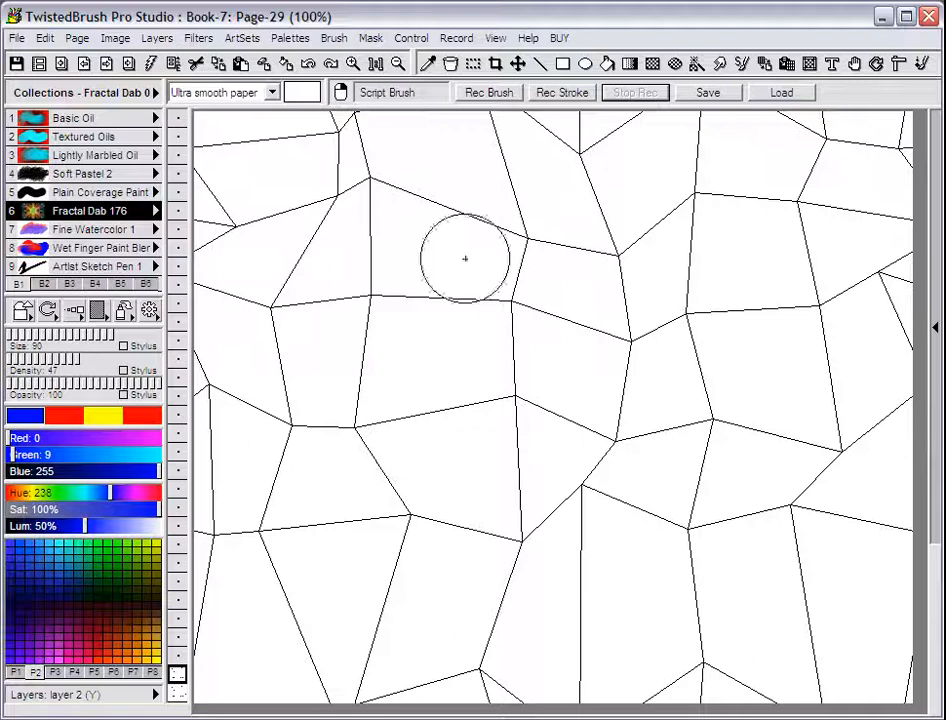
Start recording a script brush and mask the blank four-sided cell near the canvas centre with the Magic Wand Mask
click(497, 96)
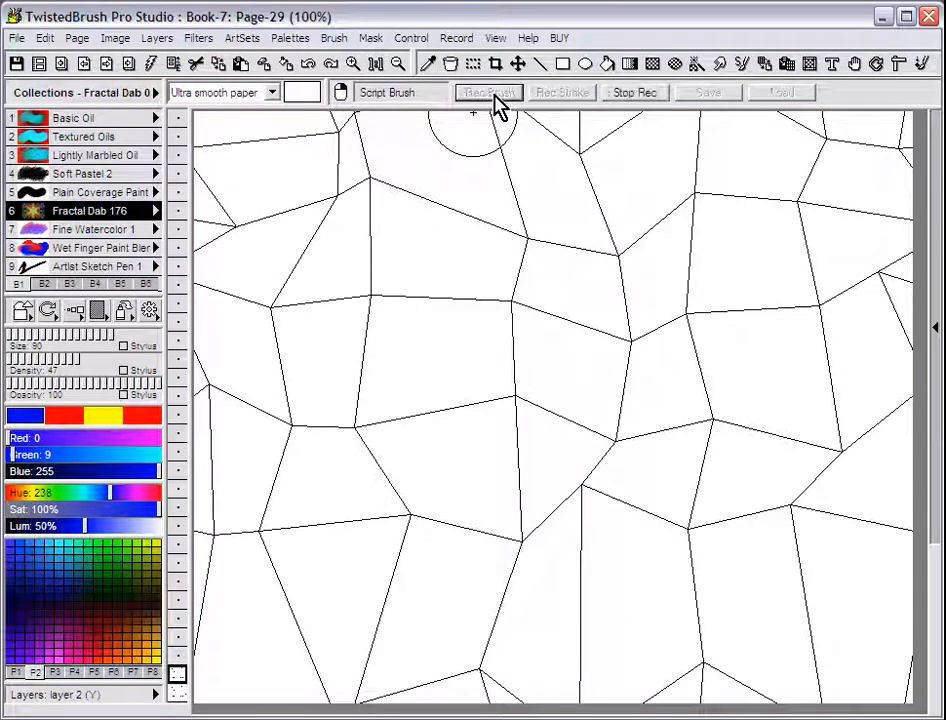
click(697, 66)
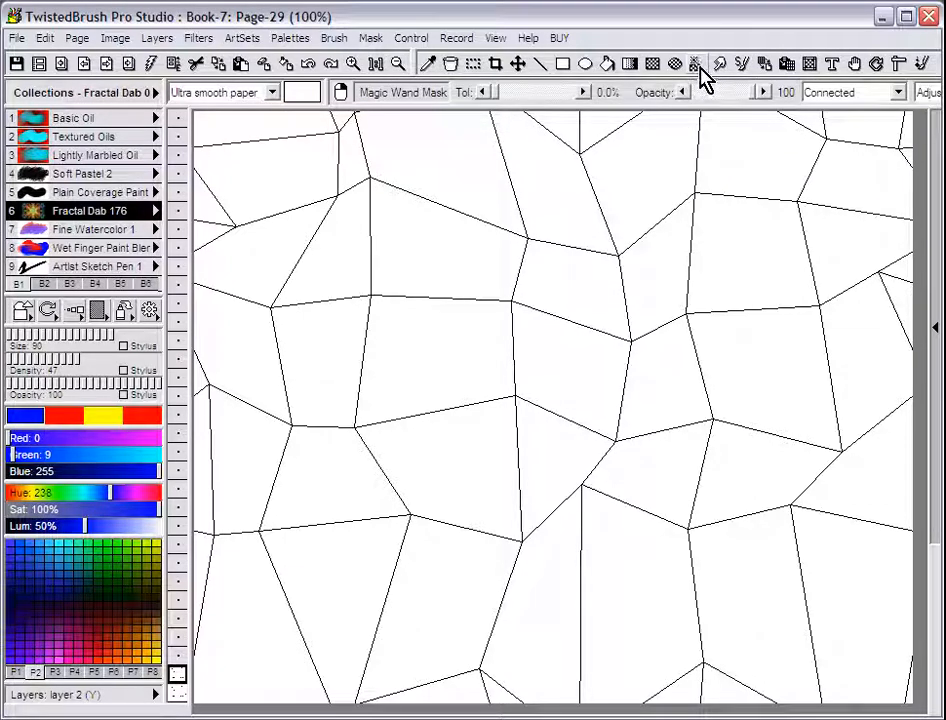
click(438, 351)
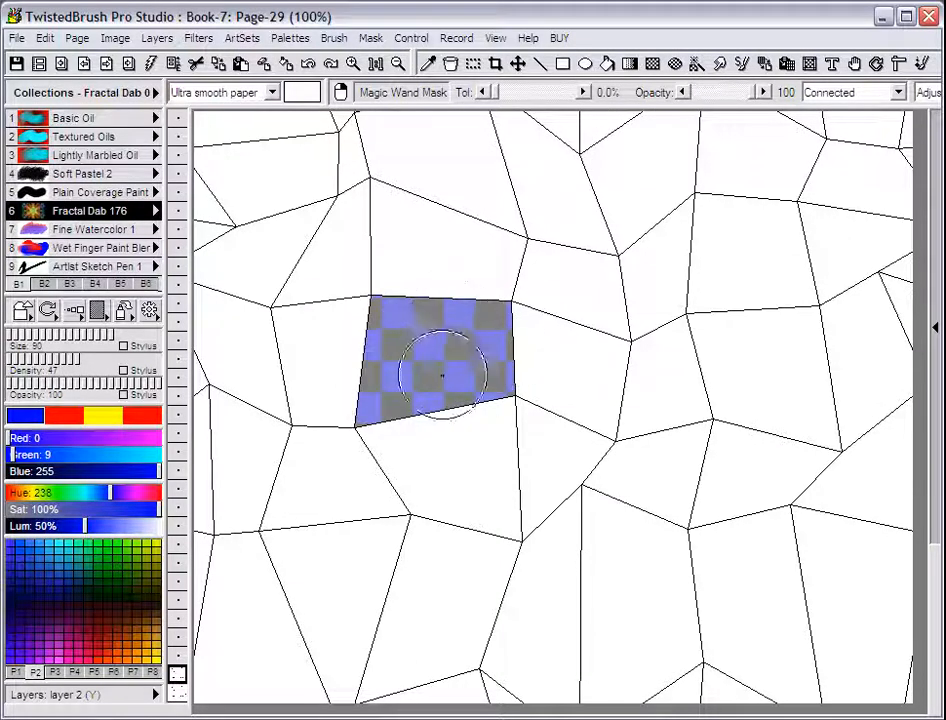
Invert the mask and fill the exposed cell with a linear Color 1 & 2 gradient running diagonally upward from its lower-left corner
click(371, 40)
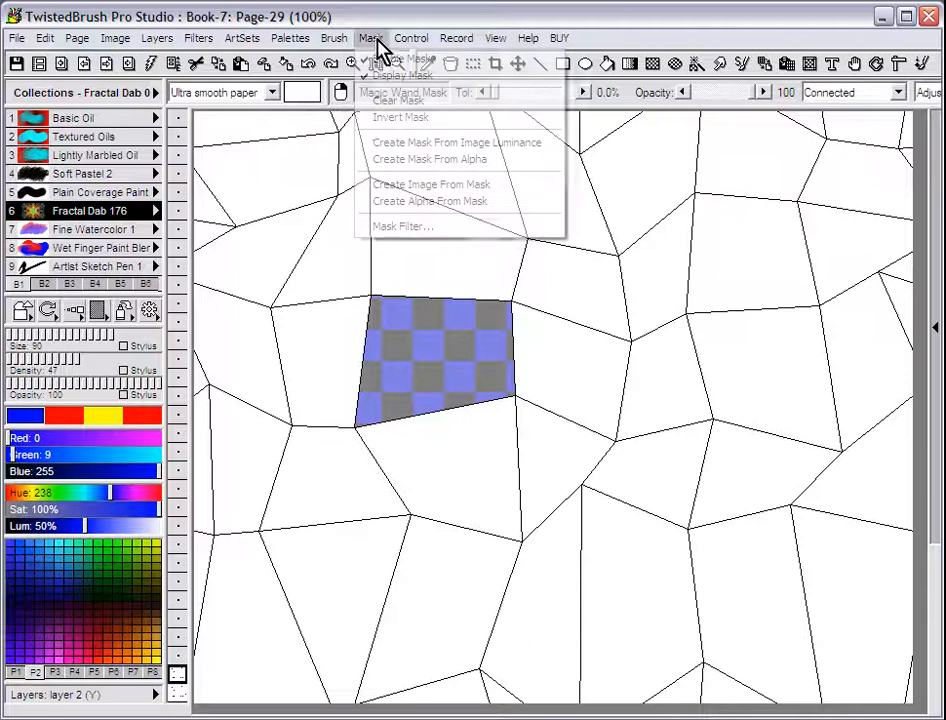
click(386, 118)
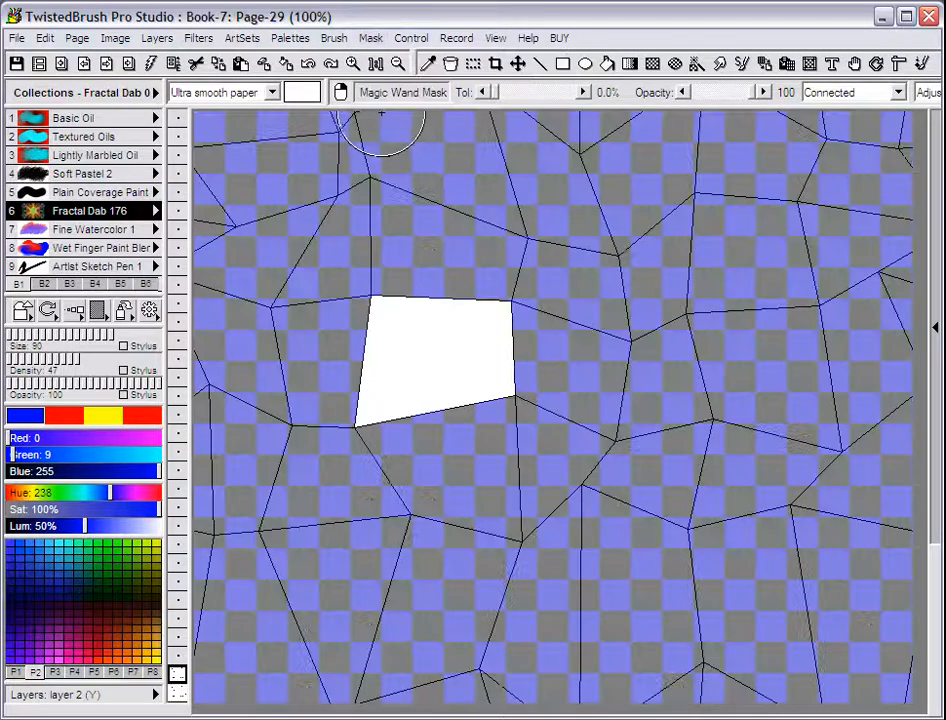
click(631, 66)
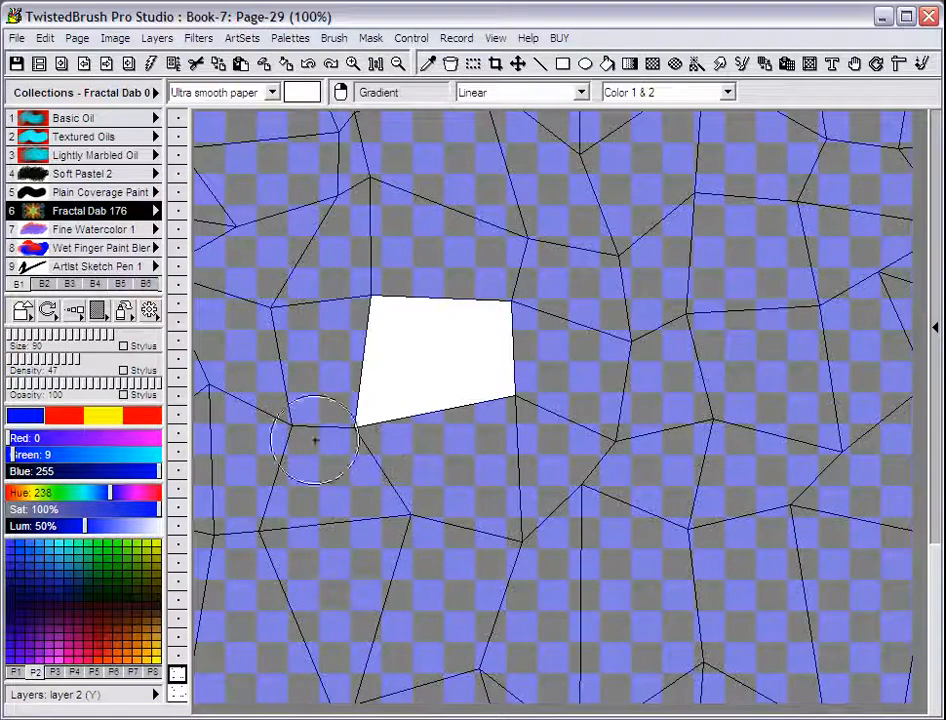
drag(340, 434, 541, 272)
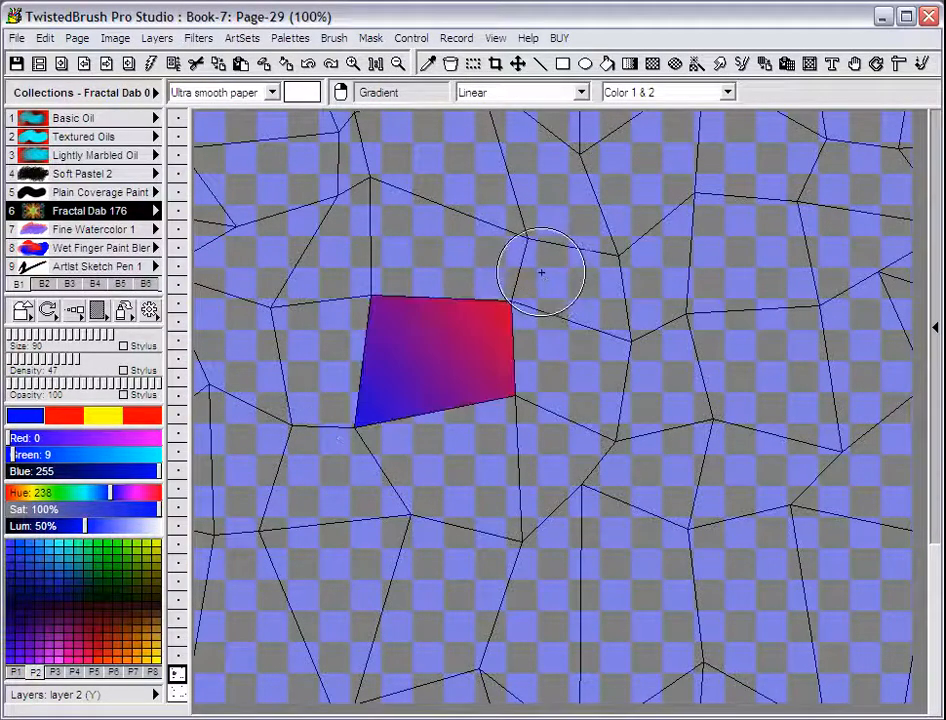
Clear the mask and stop the script brush recording
click(370, 40)
click(404, 101)
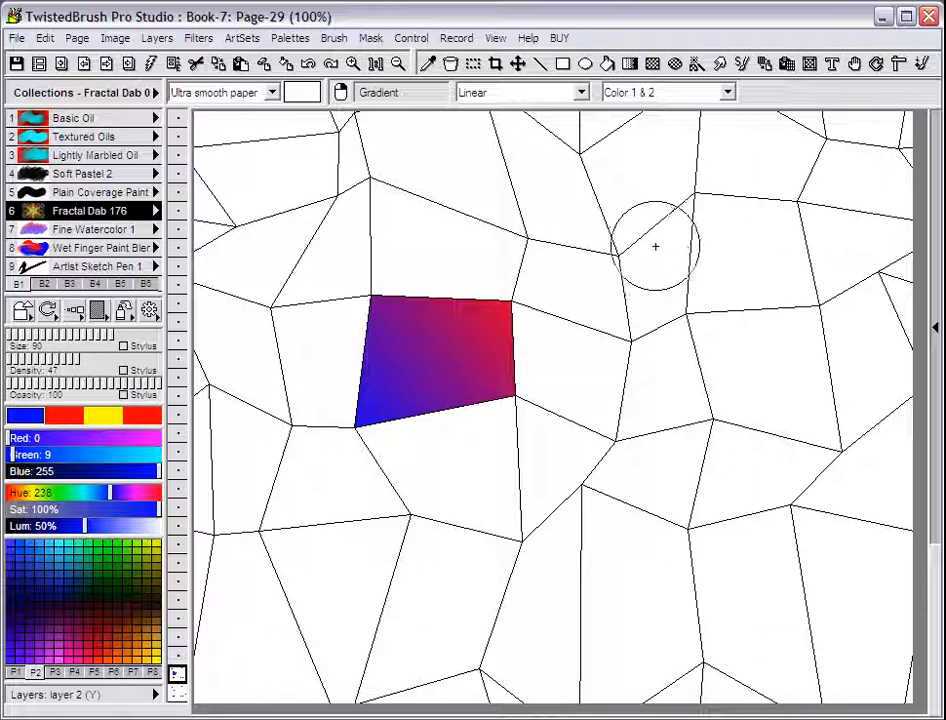
click(745, 72)
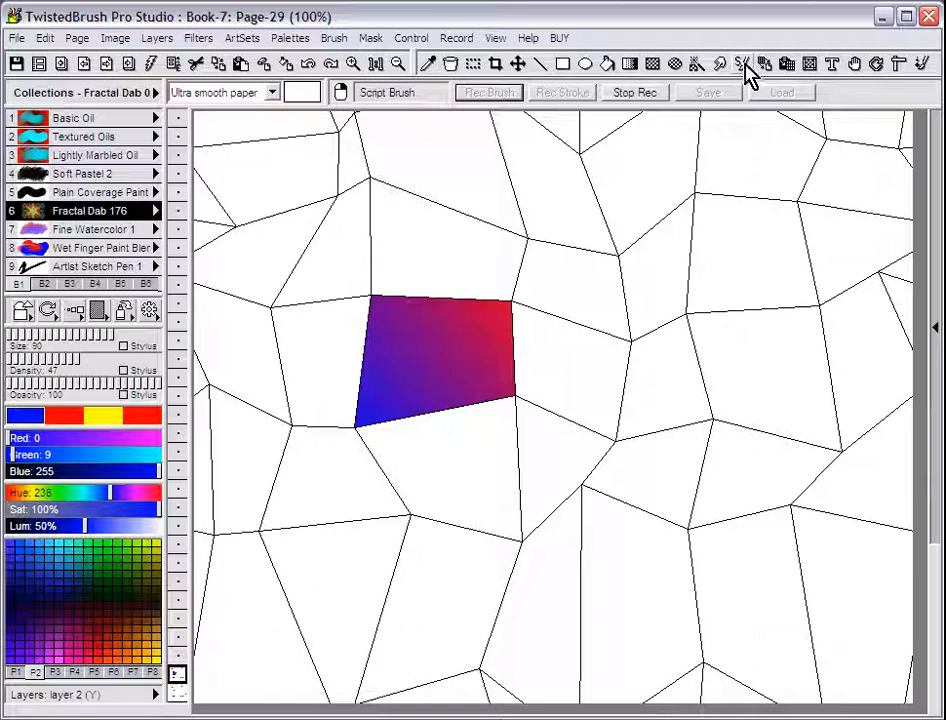
click(648, 93)
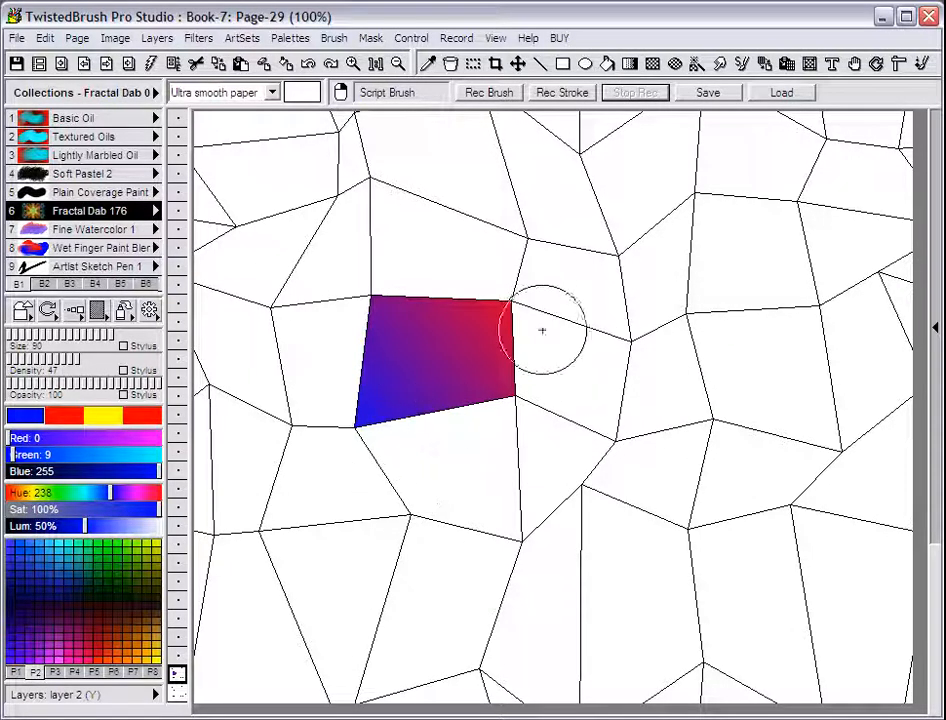
Apply the recorded script brush to the blank cells around the first one, filling each with the blue-to-red gradient
click(716, 395)
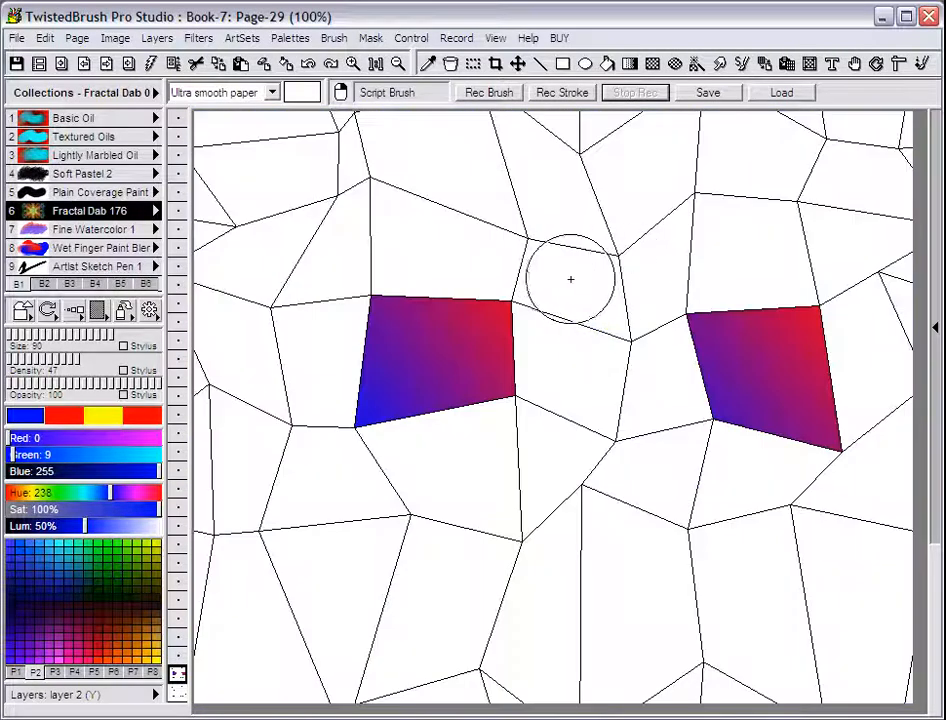
click(570, 277)
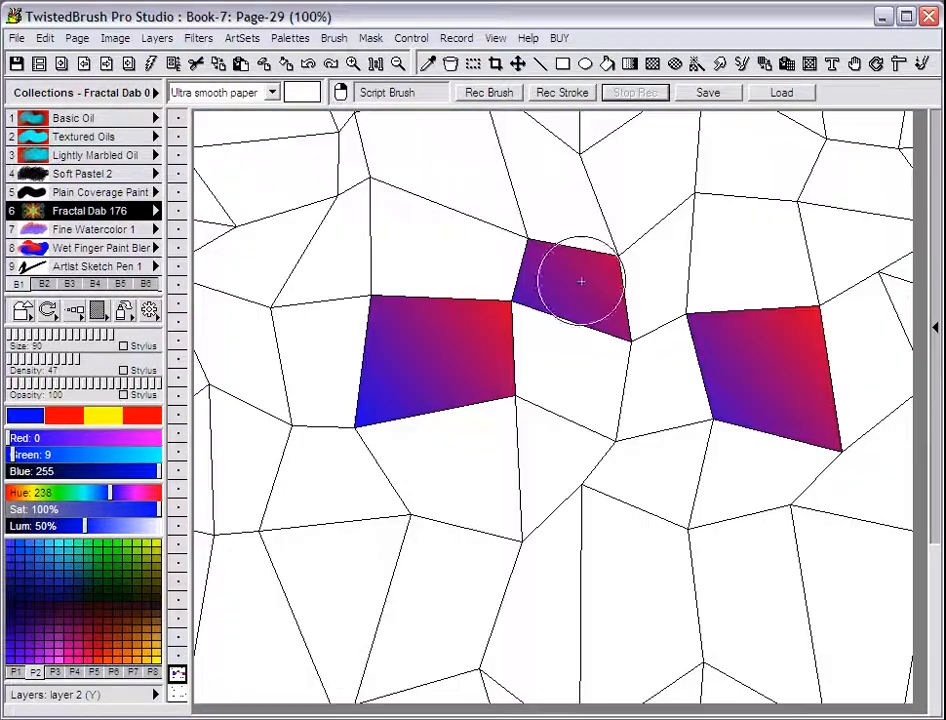
click(543, 460)
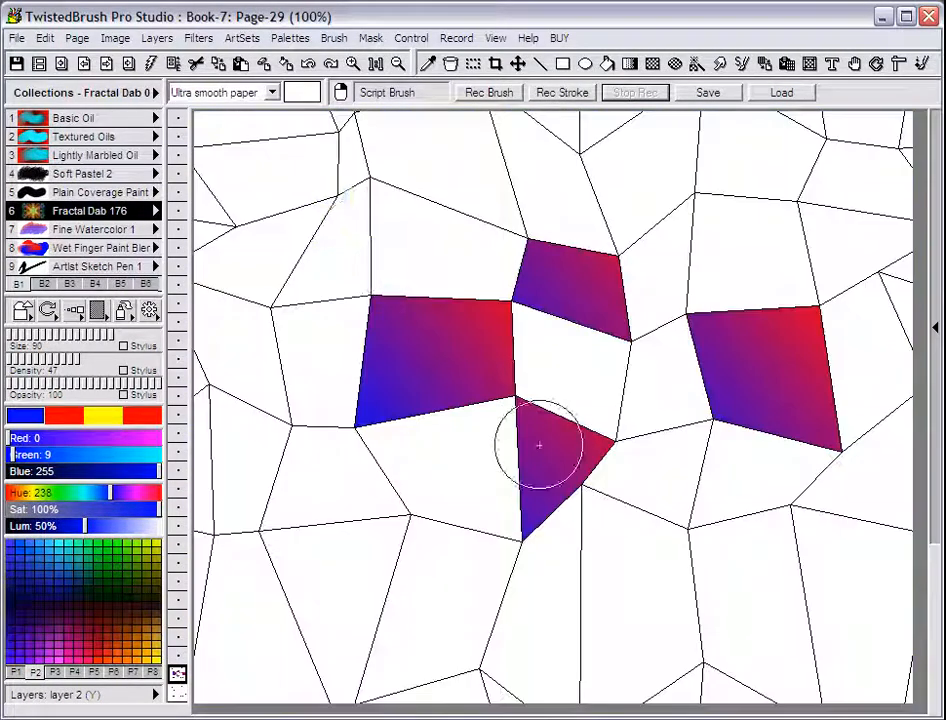
click(334, 255)
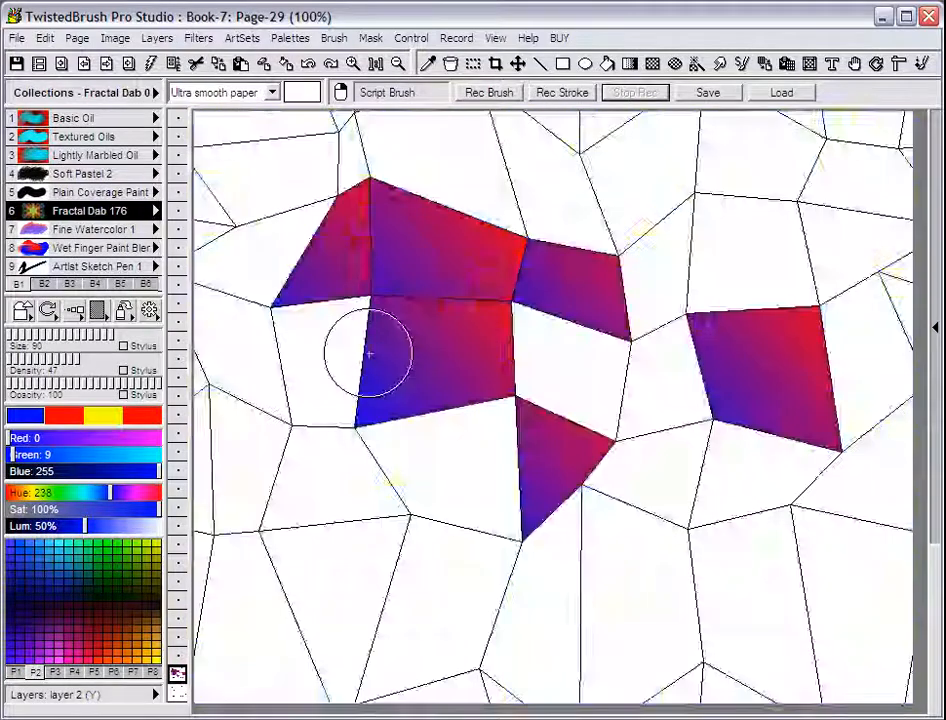
click(330, 360)
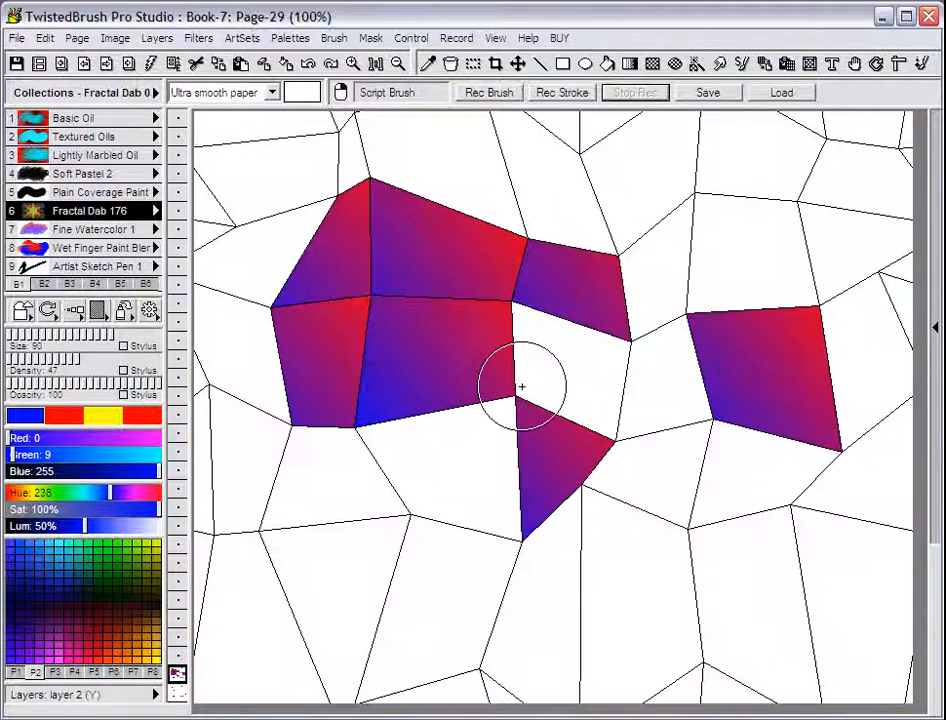
click(557, 376)
click(463, 454)
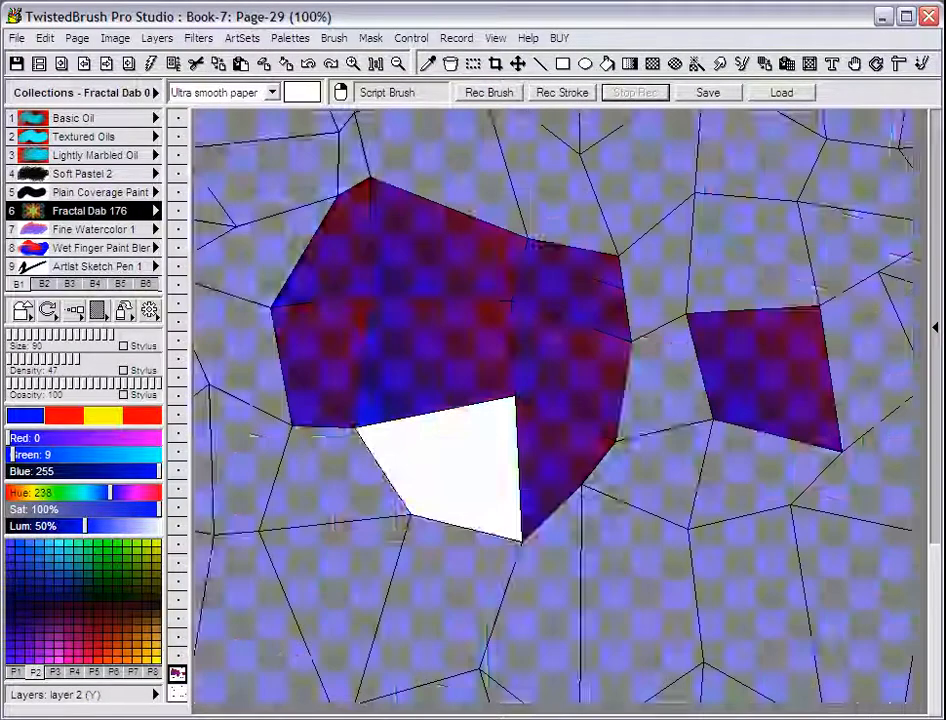
click(659, 395)
click(659, 486)
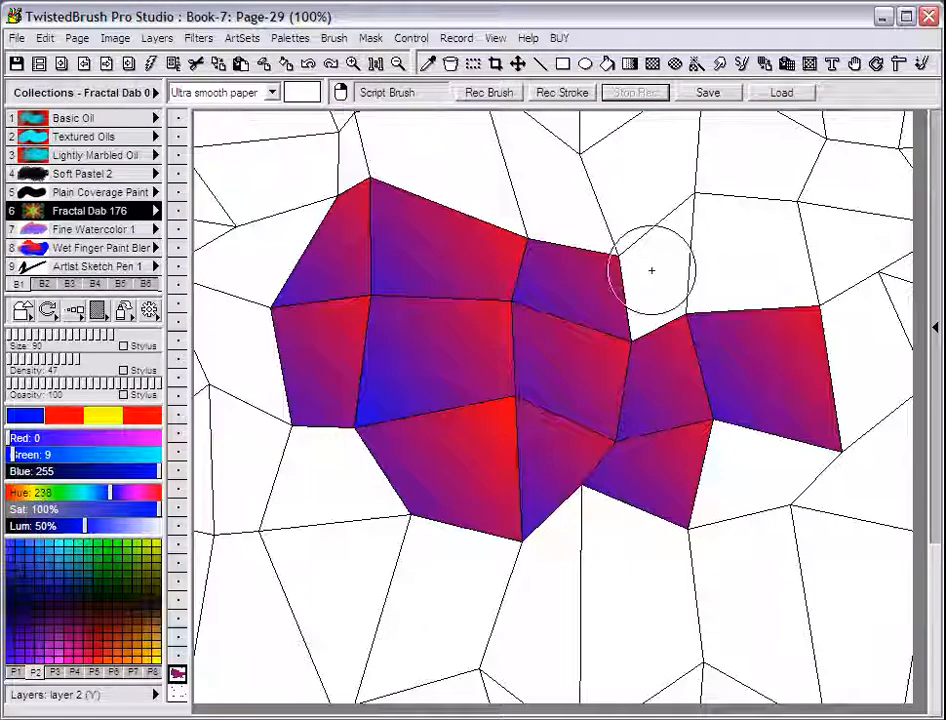
click(651, 270)
click(638, 190)
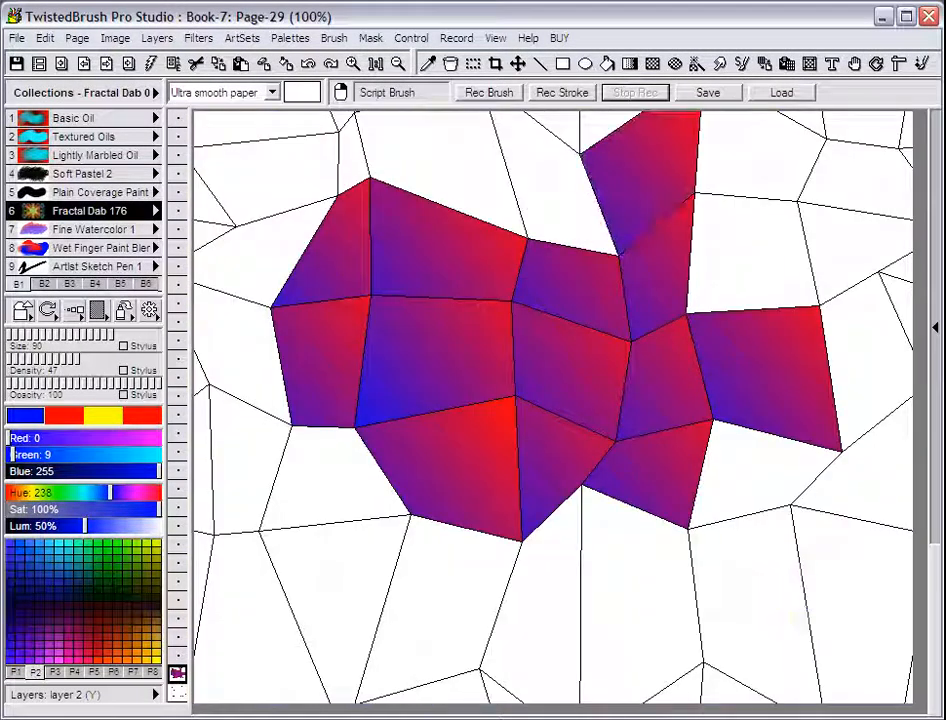
click(572, 200)
click(440, 165)
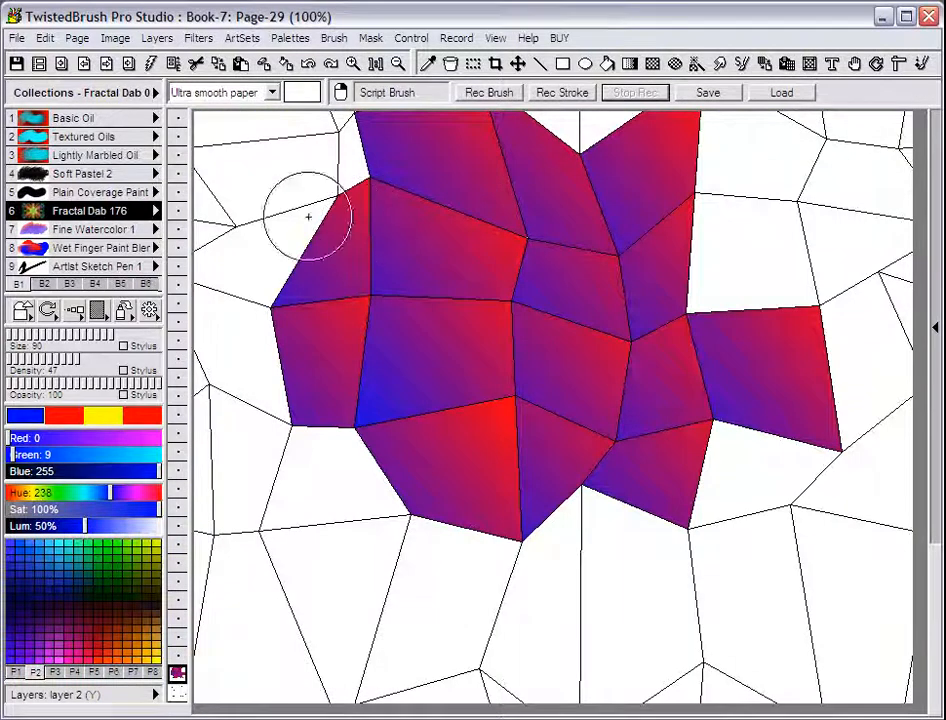
click(274, 199)
click(348, 178)
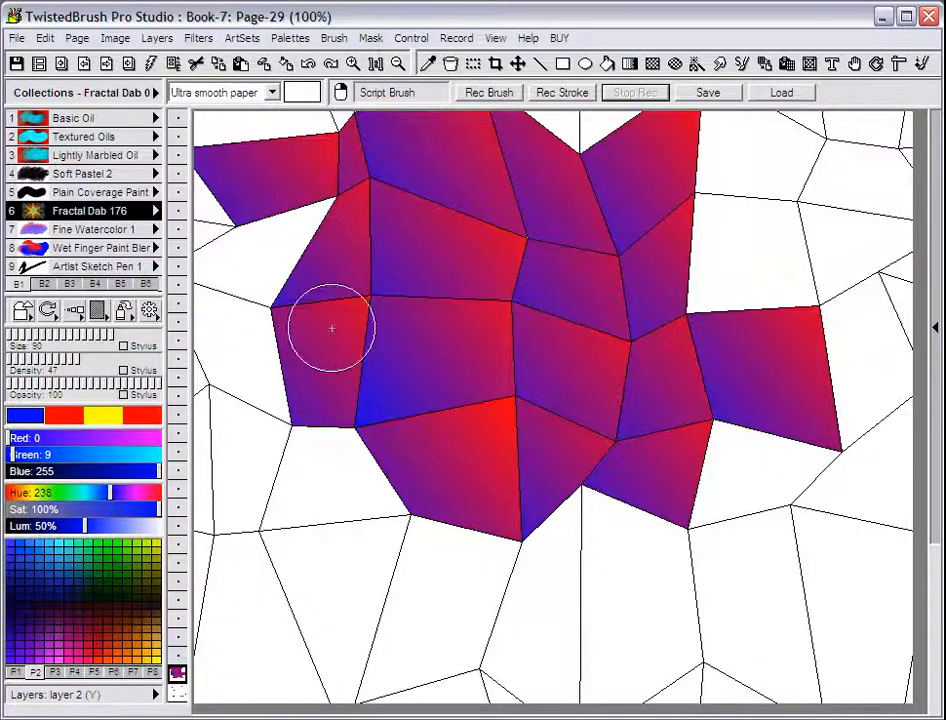
click(262, 266)
click(252, 375)
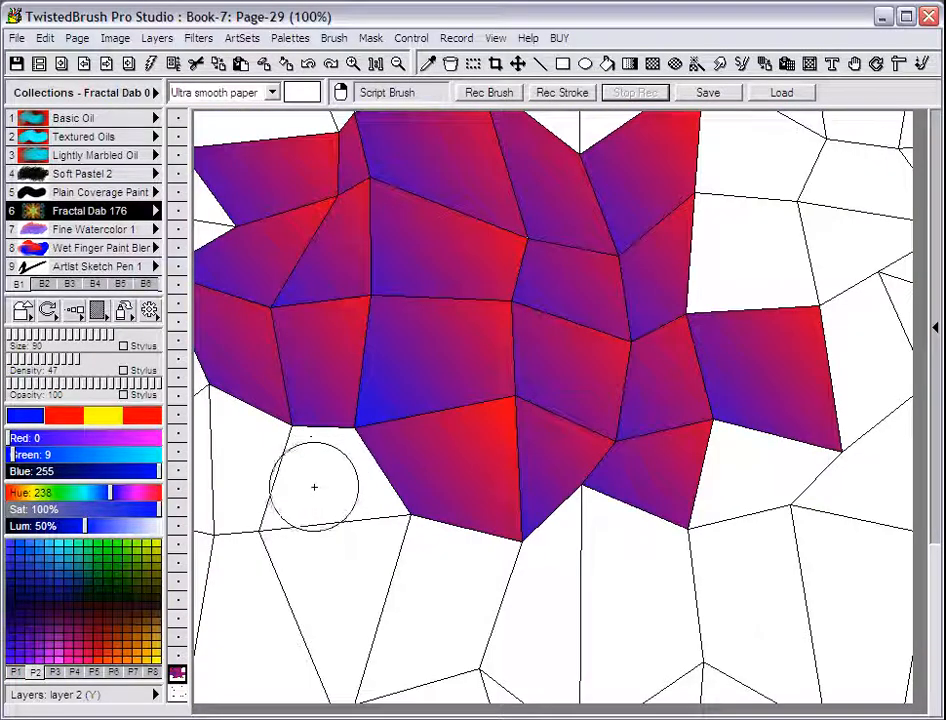
click(300, 480)
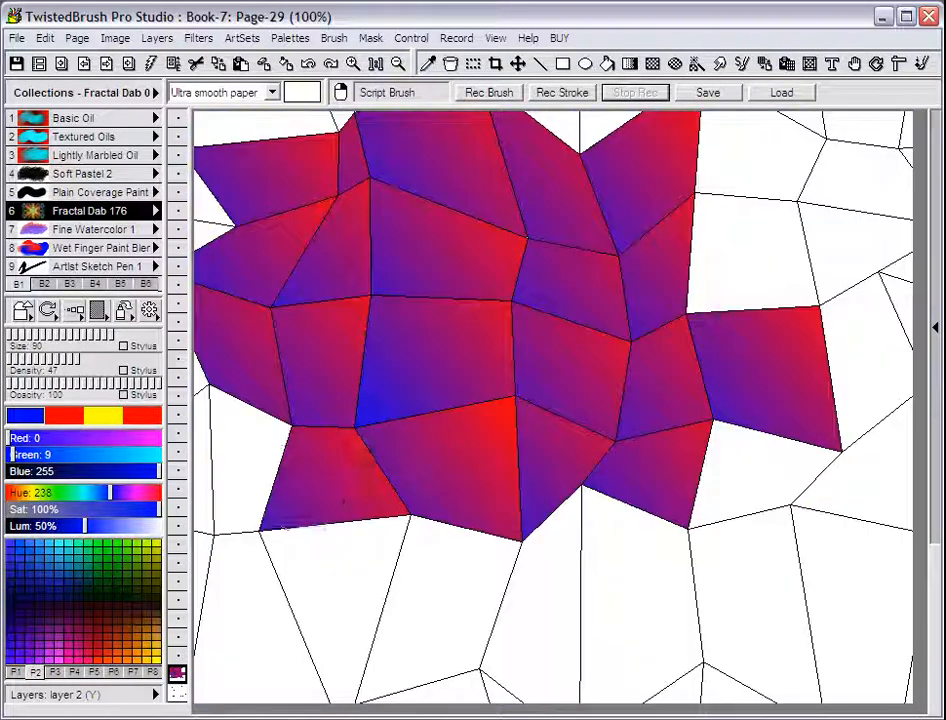
click(228, 475)
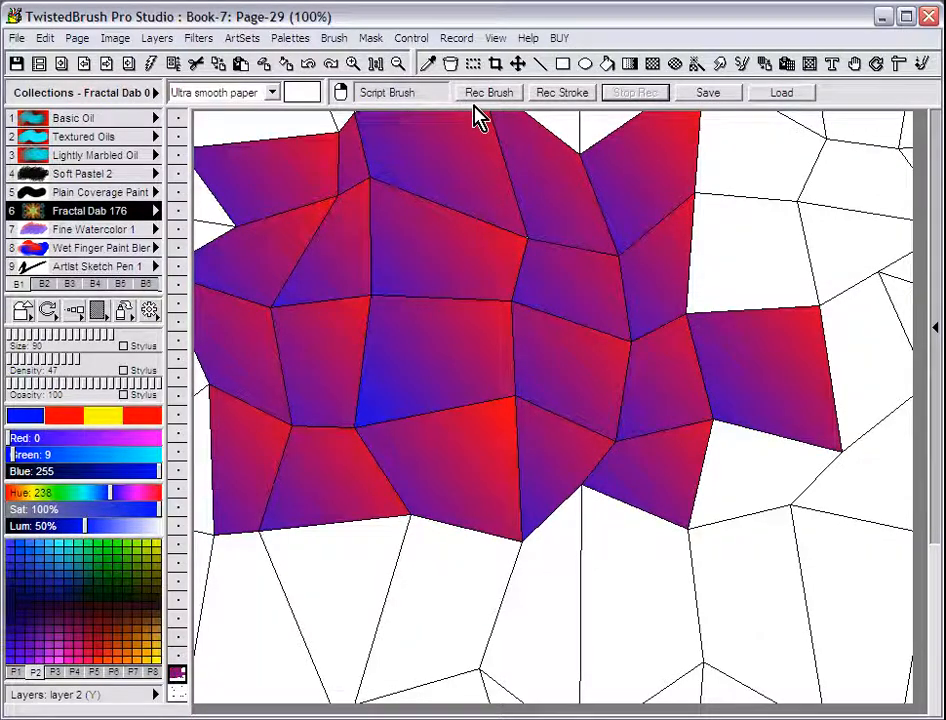
Save the script brush as test10 and apply it to the blank cell above the rightmost filled cell
click(723, 95)
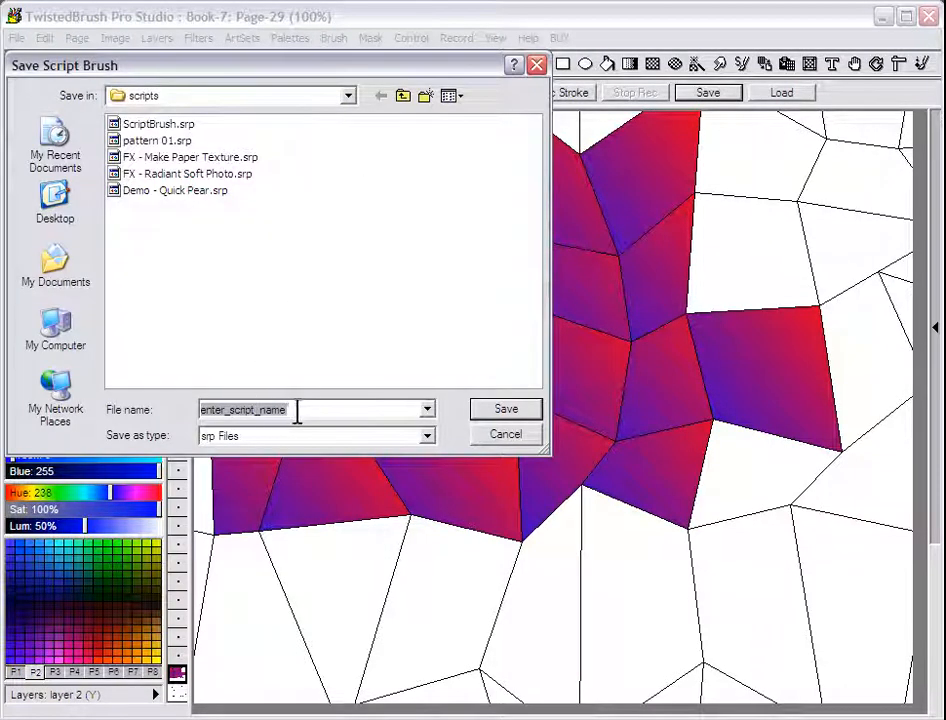
text(test10)
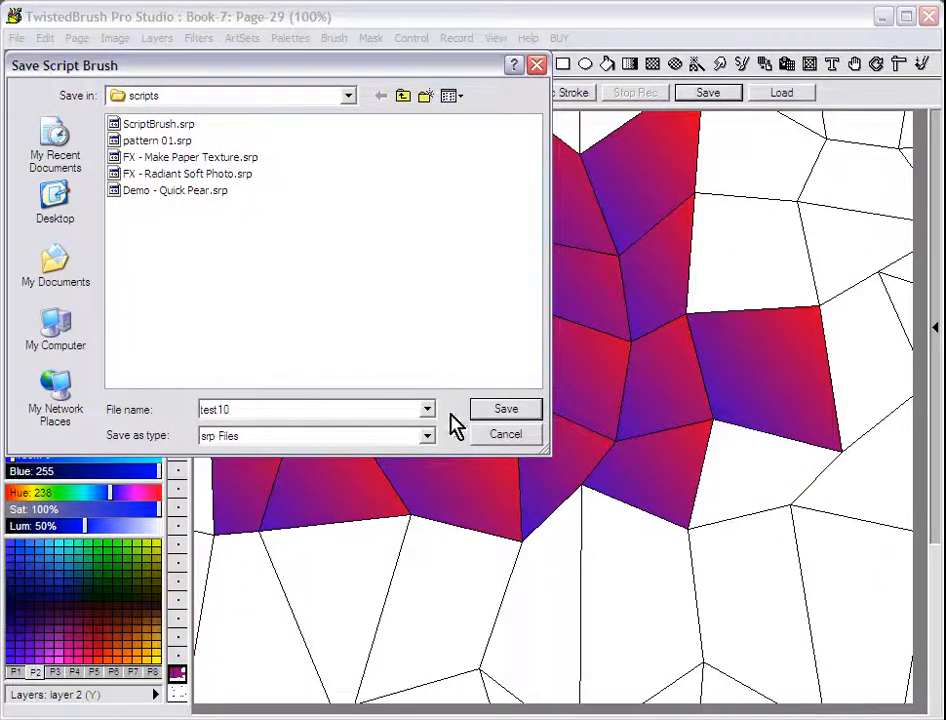
click(506, 411)
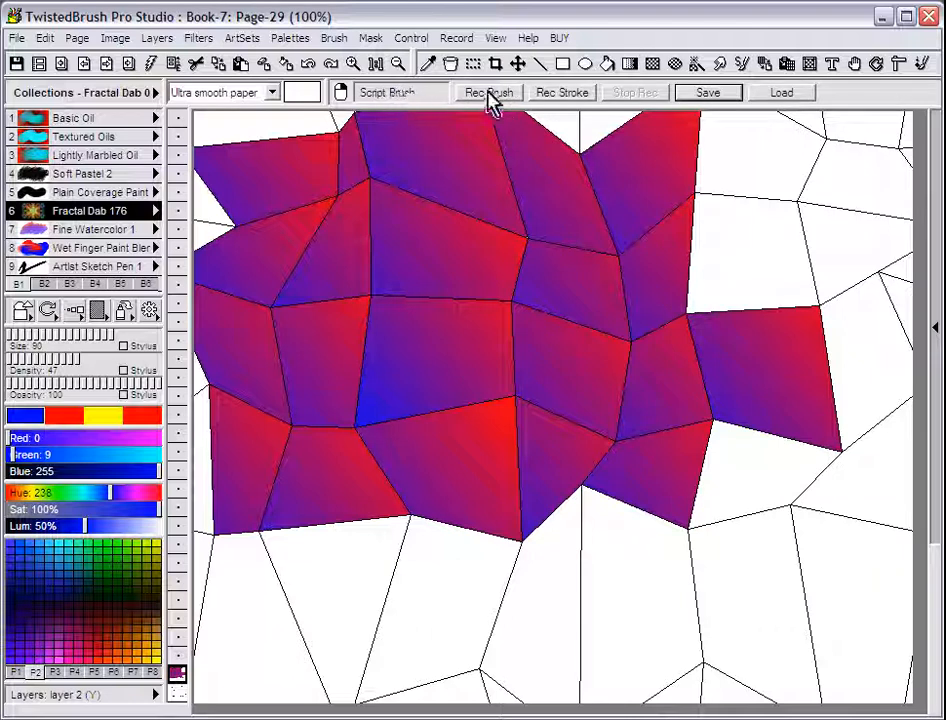
click(741, 266)
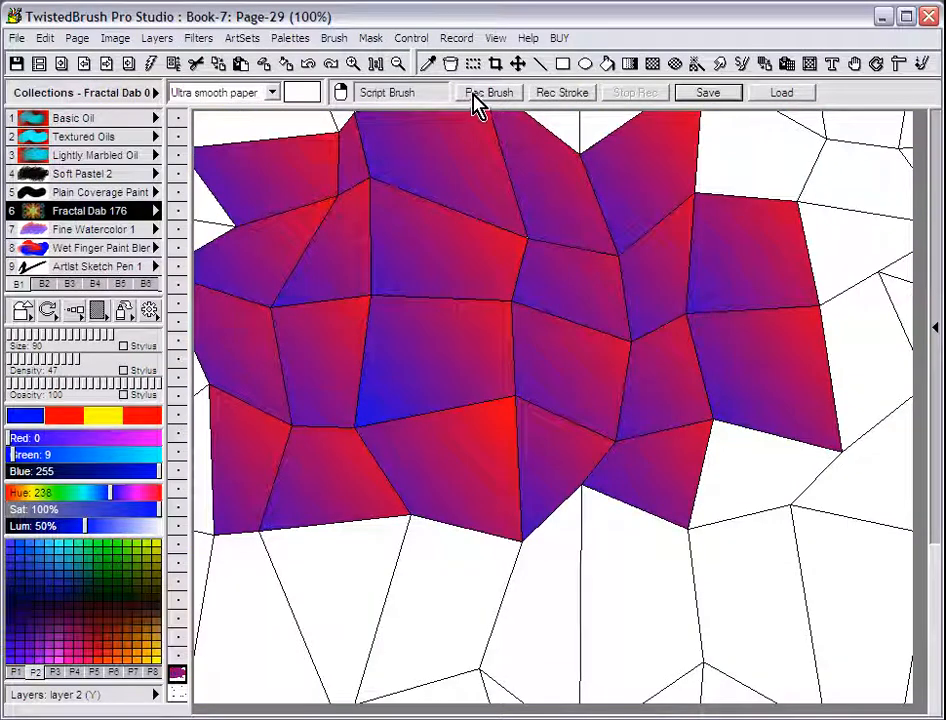
Record a new script brush from a wide blue Soft Pastel 2 stroke below the filled cells, and replay it over their lower-right edge
click(488, 100)
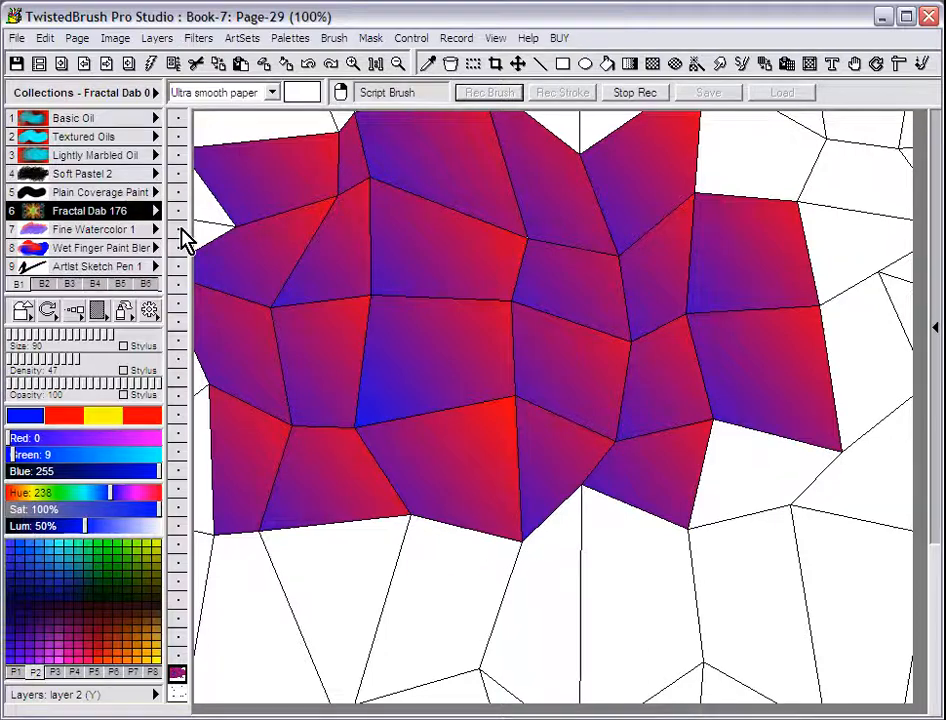
click(118, 176)
mouse_move(420, 585)
mouse_down()
mouse_move(604, 571)
mouse_move(618, 620)
mouse_move(790, 590)
mouse_up()
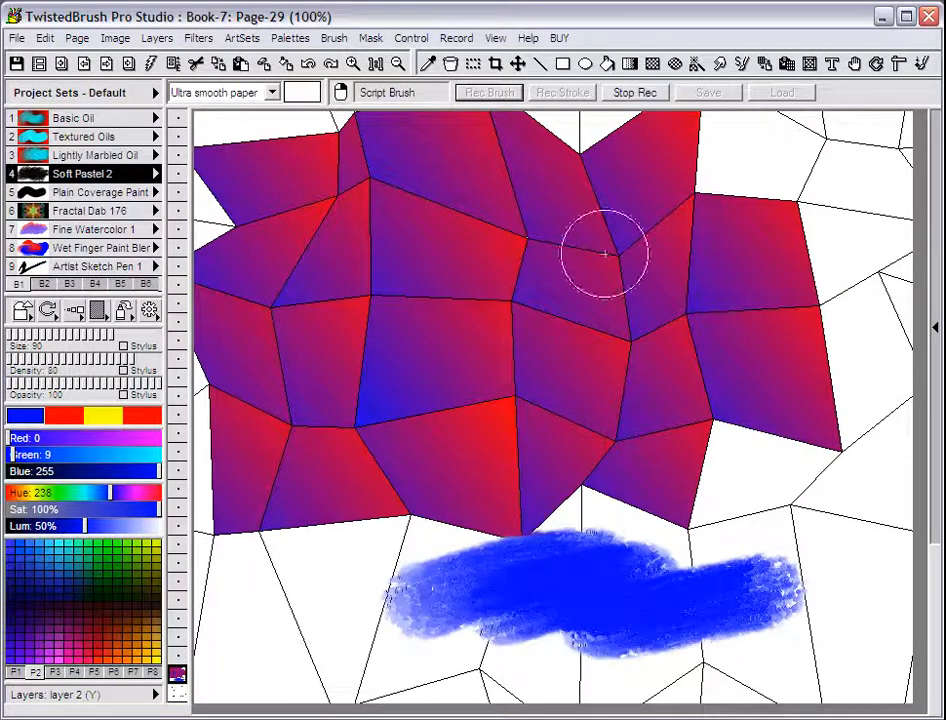
click(636, 93)
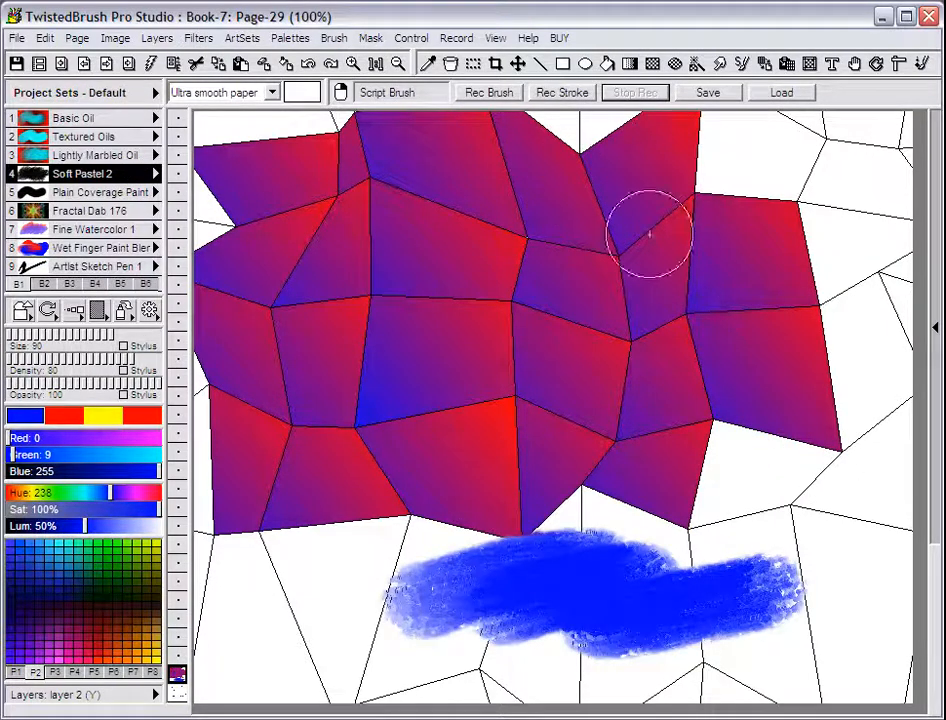
click(680, 449)
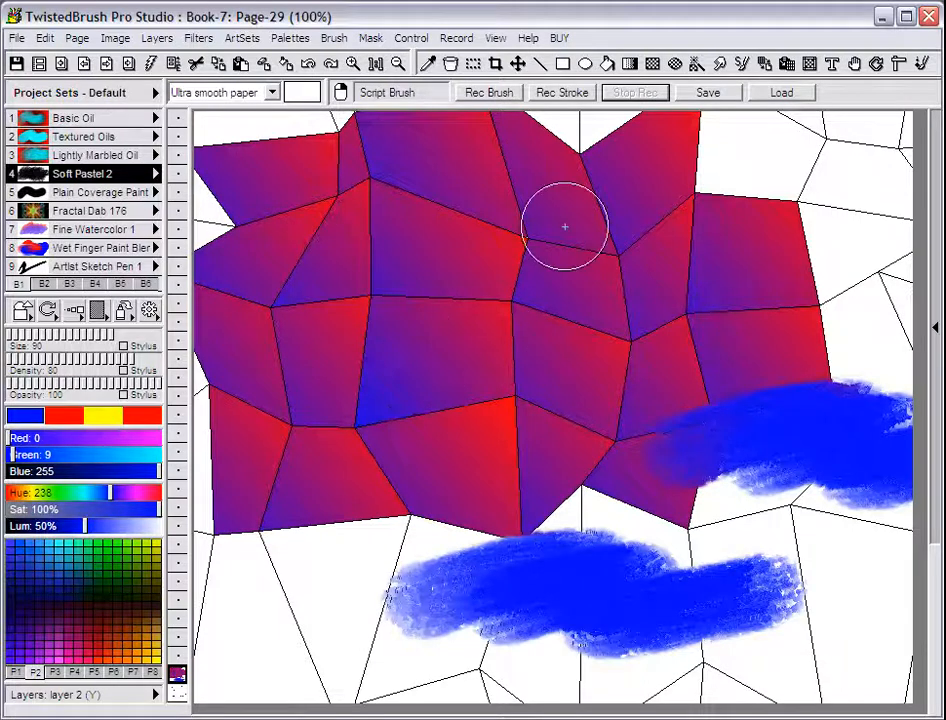
Load the saved script brush test10.srp and apply it to a blank cell below the lower-left filled cells
click(778, 95)
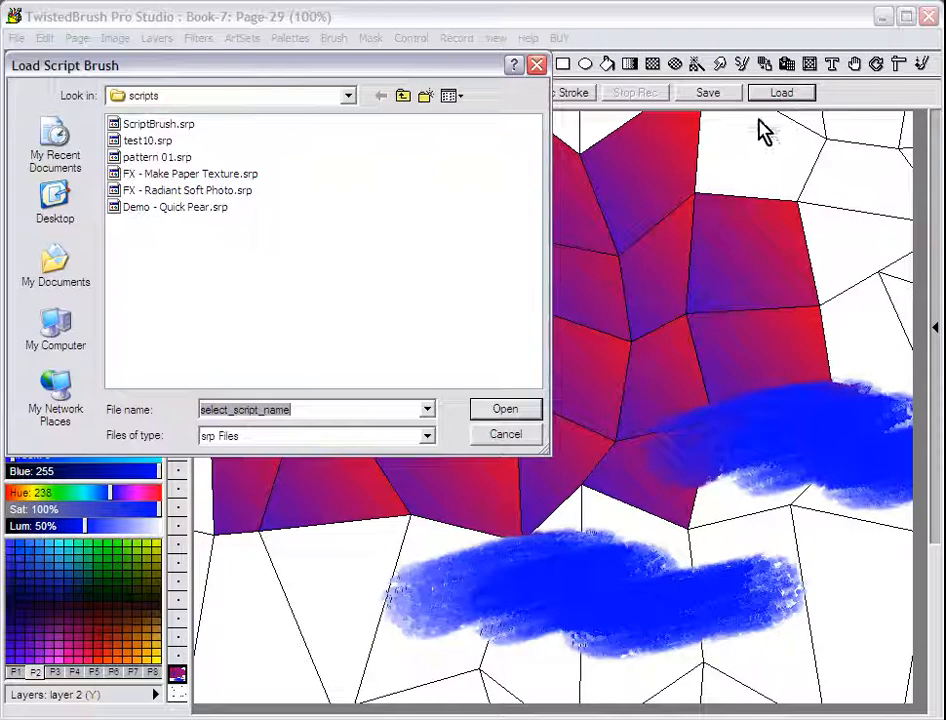
click(150, 141)
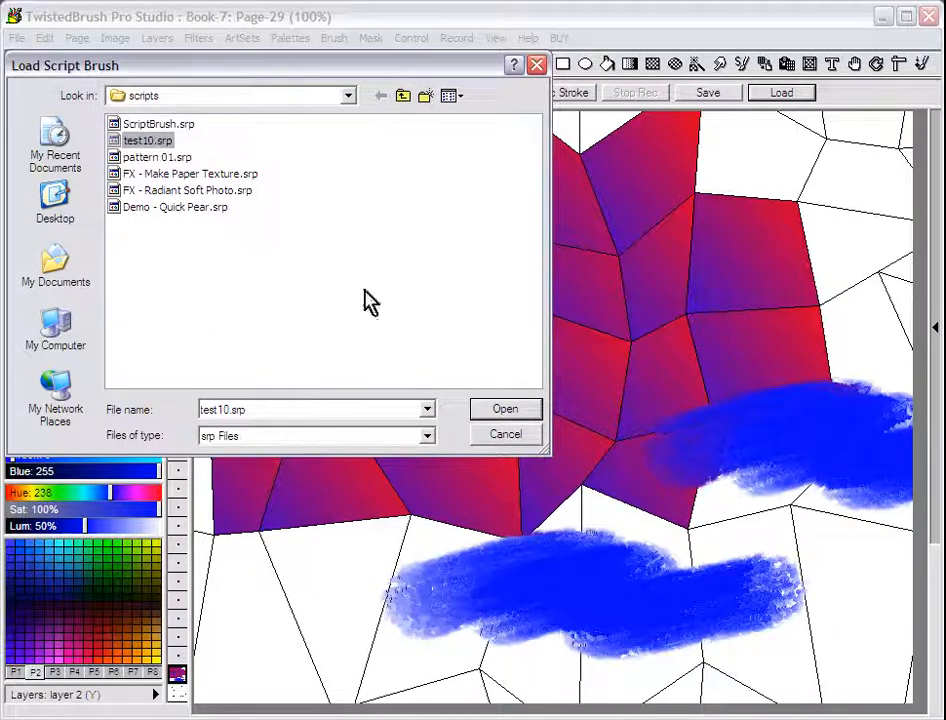
click(495, 408)
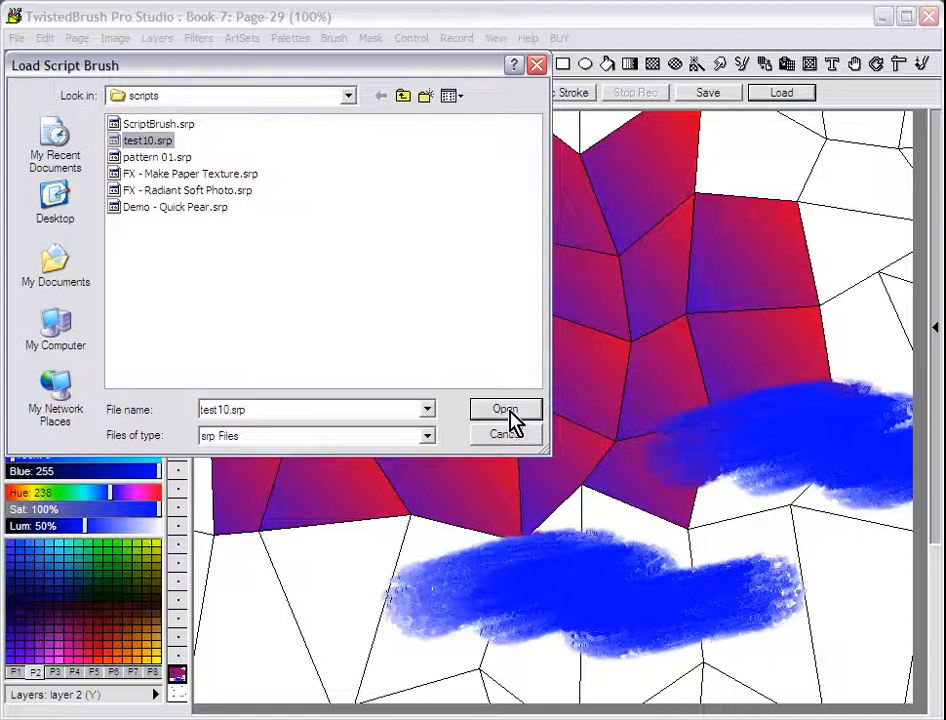
click(506, 411)
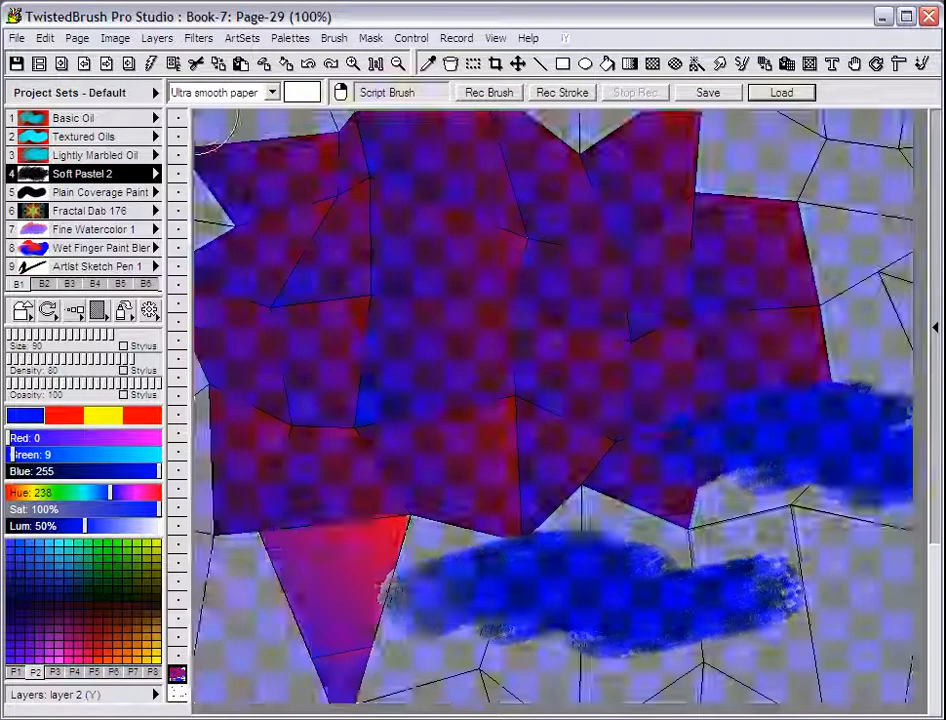